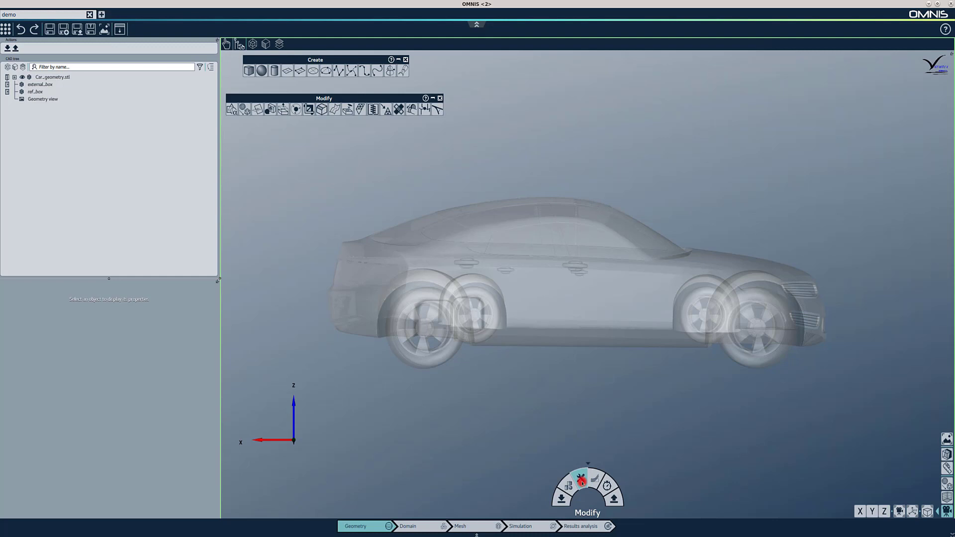
- Start the AutoSeal tool for modifying geometry and set the minimum hole size to 0.001 m
click(581, 481)
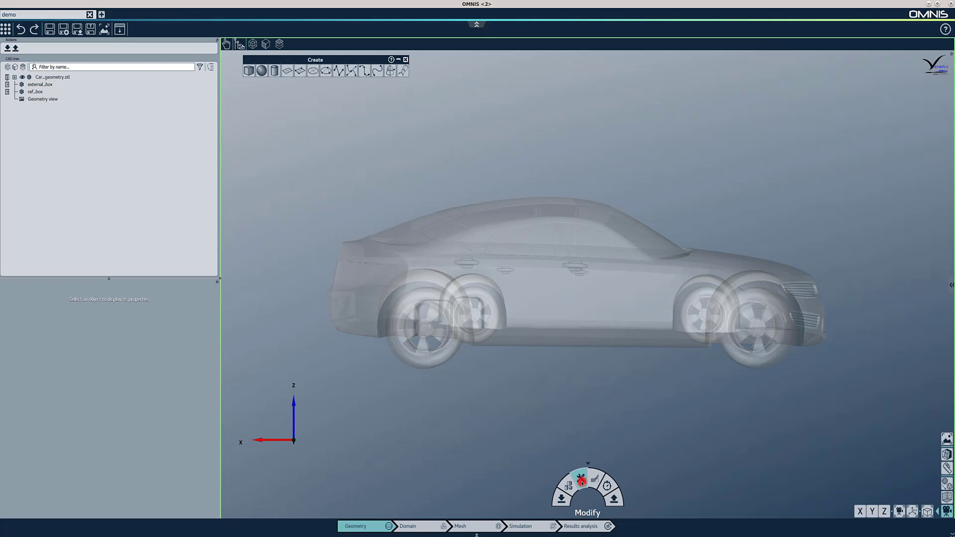
click(581, 480)
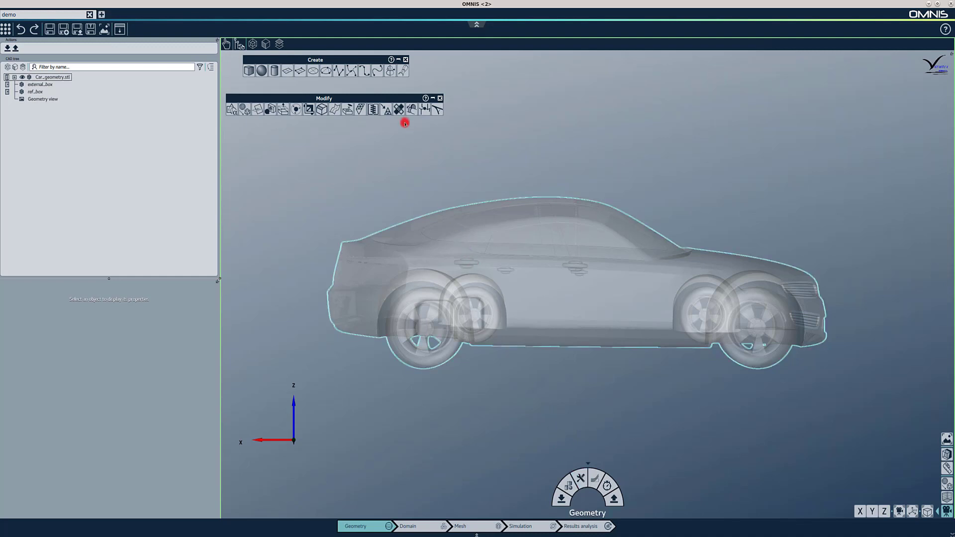
click(412, 109)
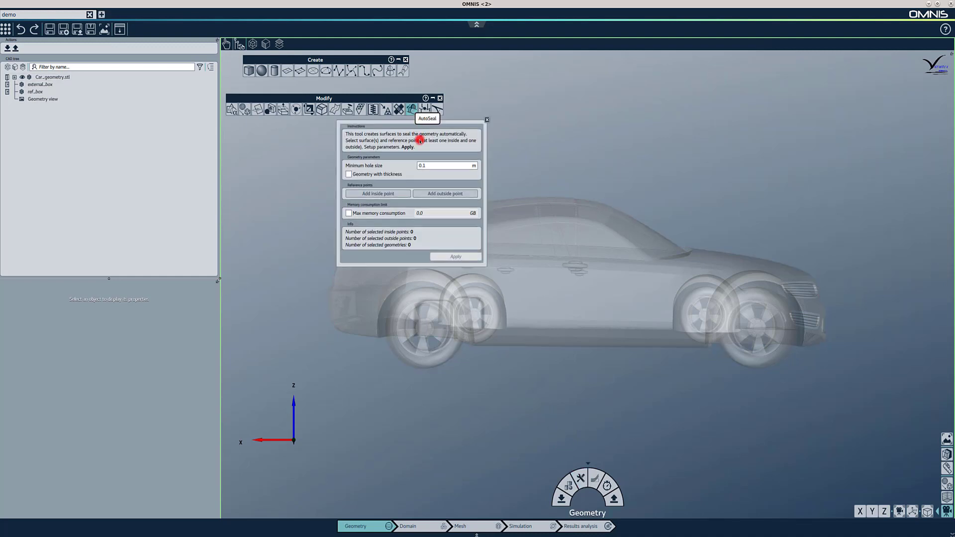
double_click(437, 166)
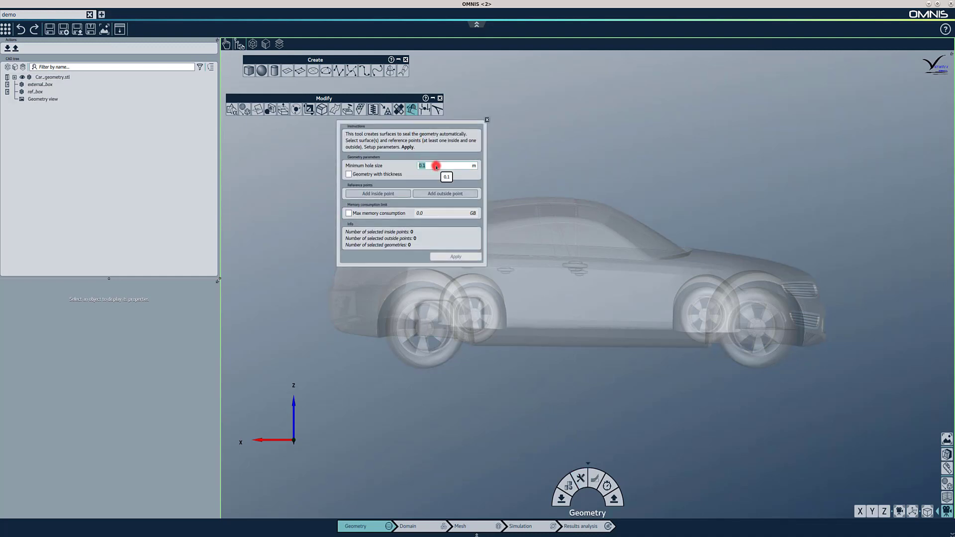
text(0.00)
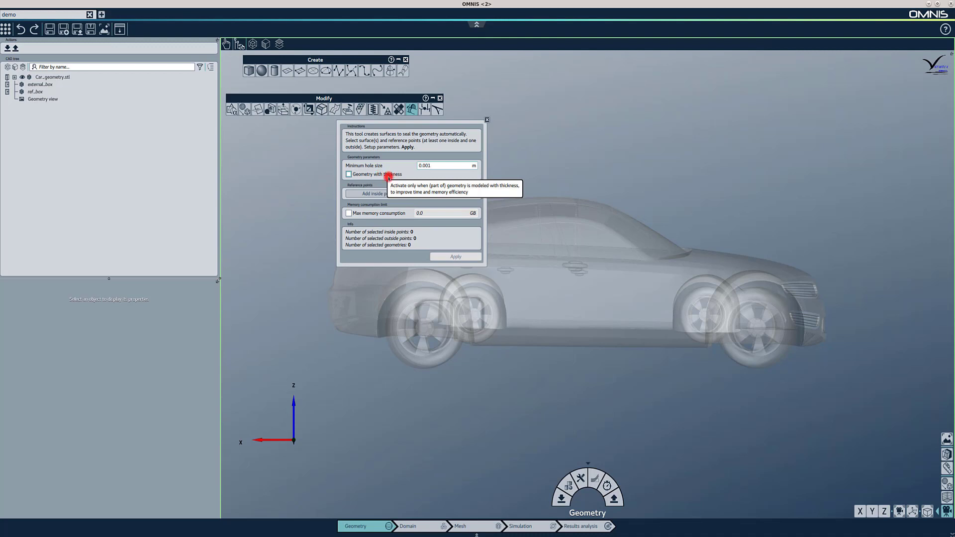
- Add one inside and one outside AutoSeal reference point
click(363, 194)
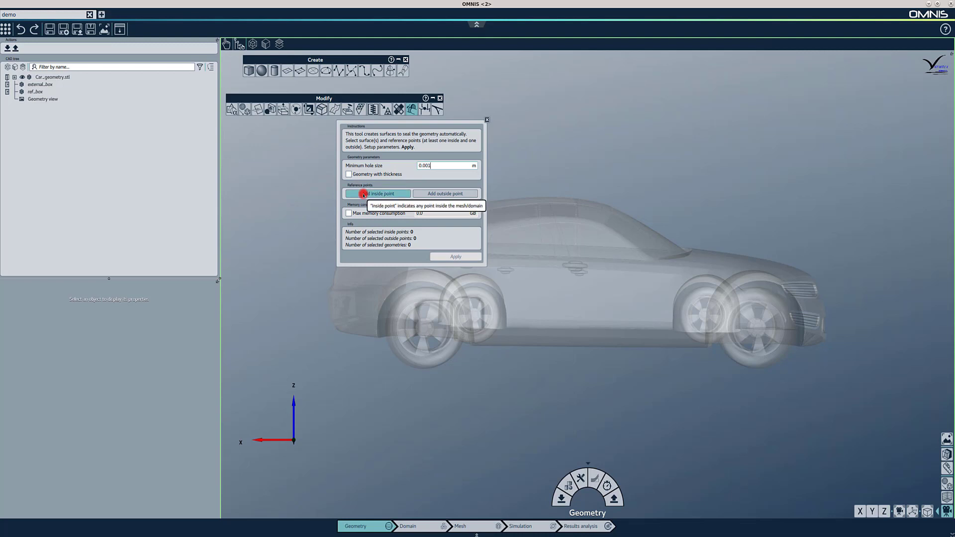
click(363, 195)
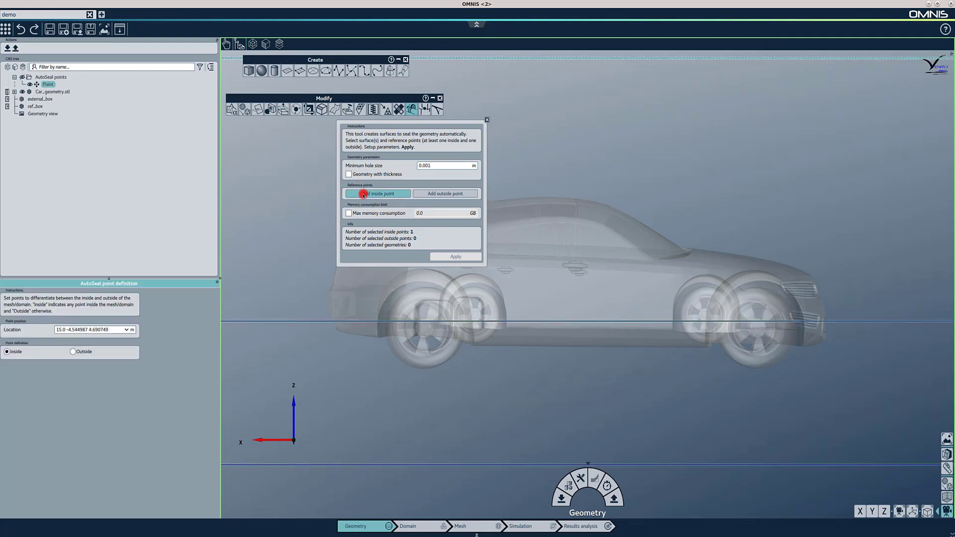
click(426, 195)
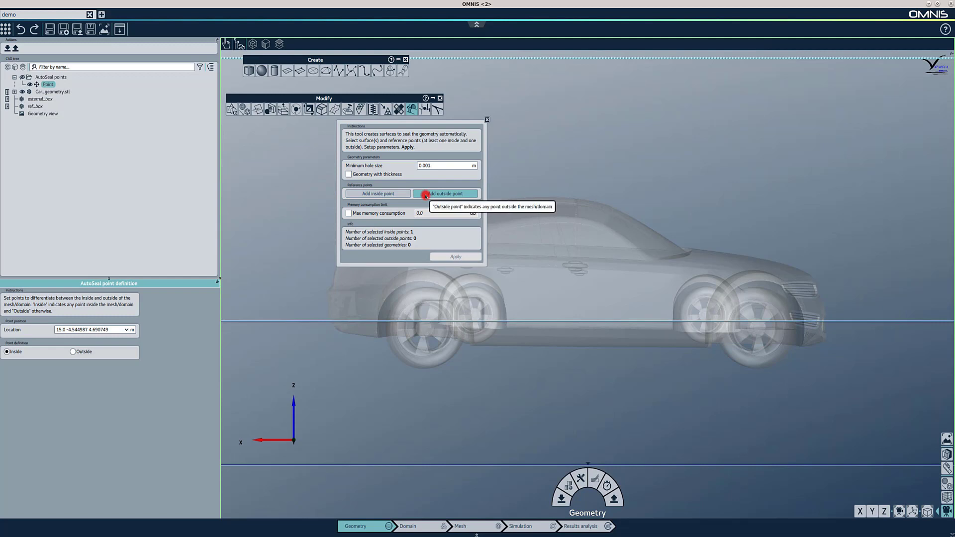
click(425, 195)
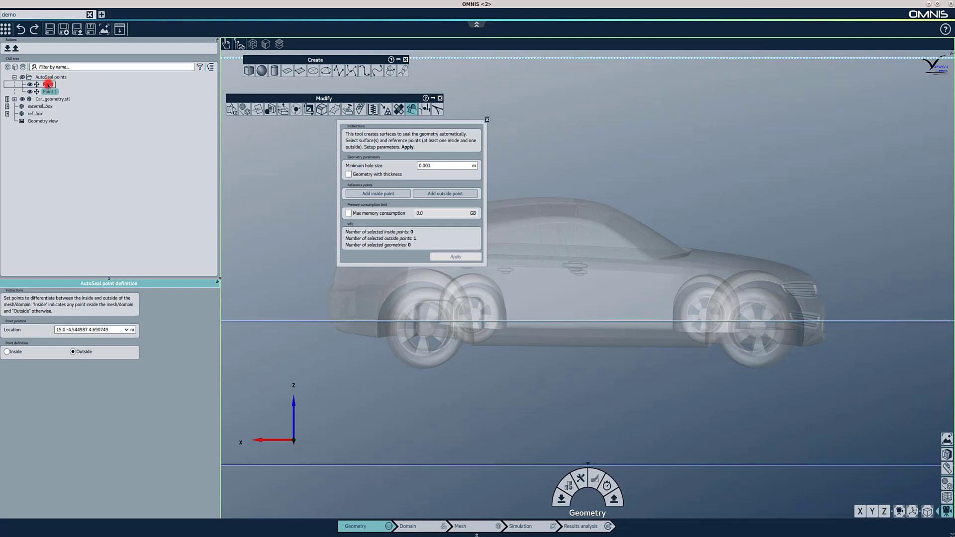
- Hide the outside point, set the inside point's location to 0 0 0, and shift it to about 0.976 0 0.061 m within the car's outline
click(48, 84)
click(30, 91)
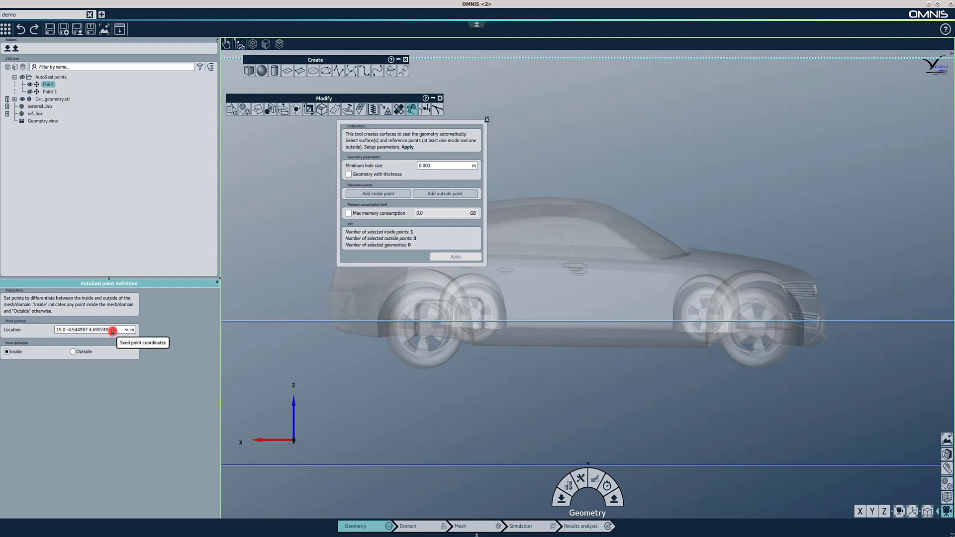
triple_click(101, 331)
text(0 0 0)
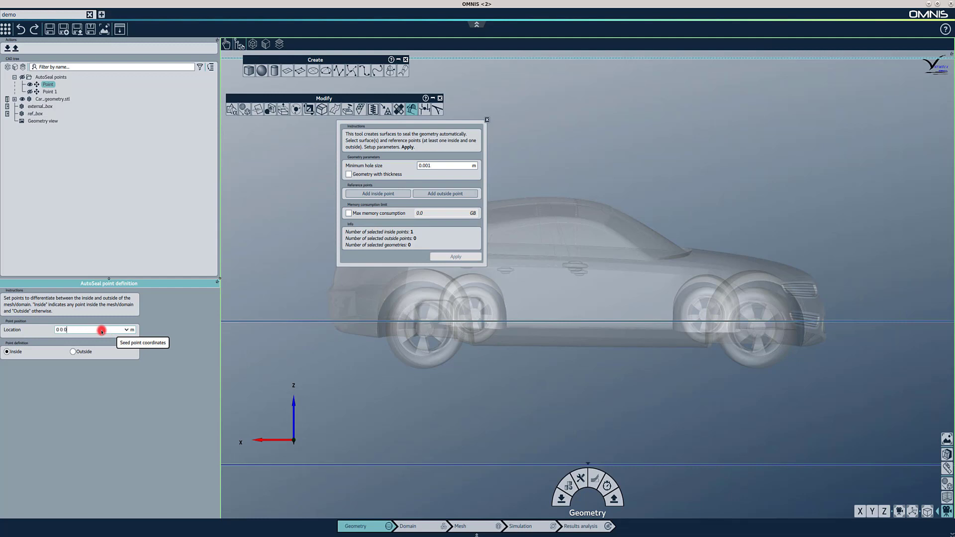
key(Return)
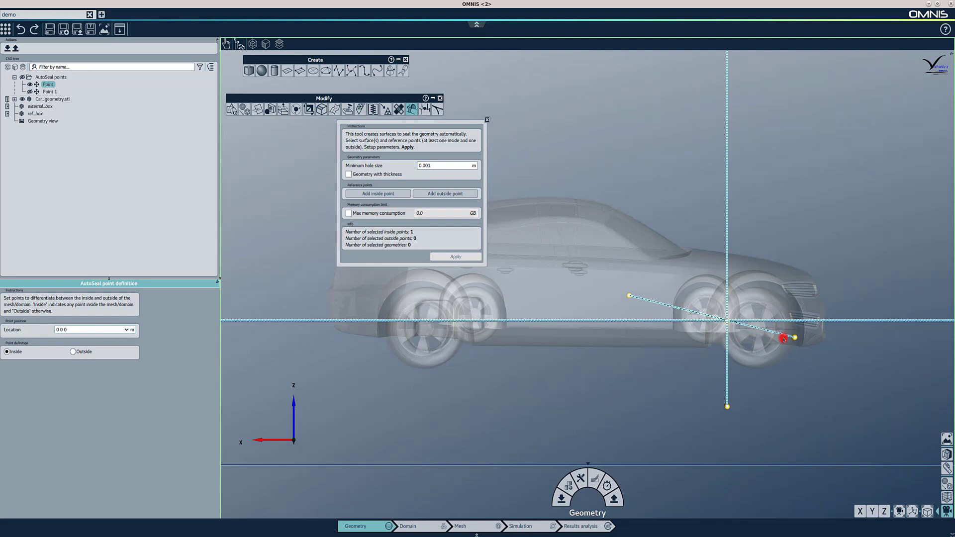
drag(795, 338, 653, 329)
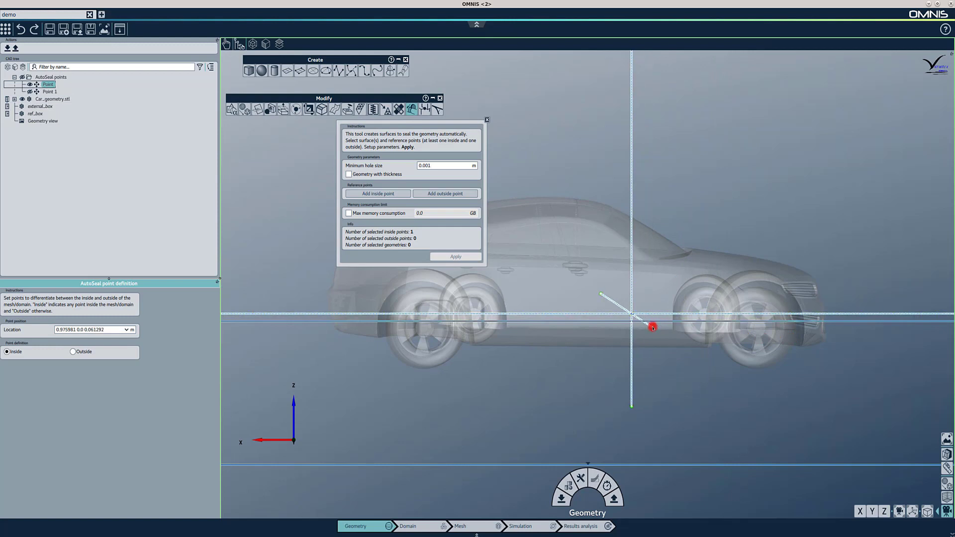
click(604, 330)
- Hide the inside point, show the outside point, and move it to about 2.63 0.63 3.27 m above the car
scroll(605, 331, down, 3)
scroll(604, 331, down, 5)
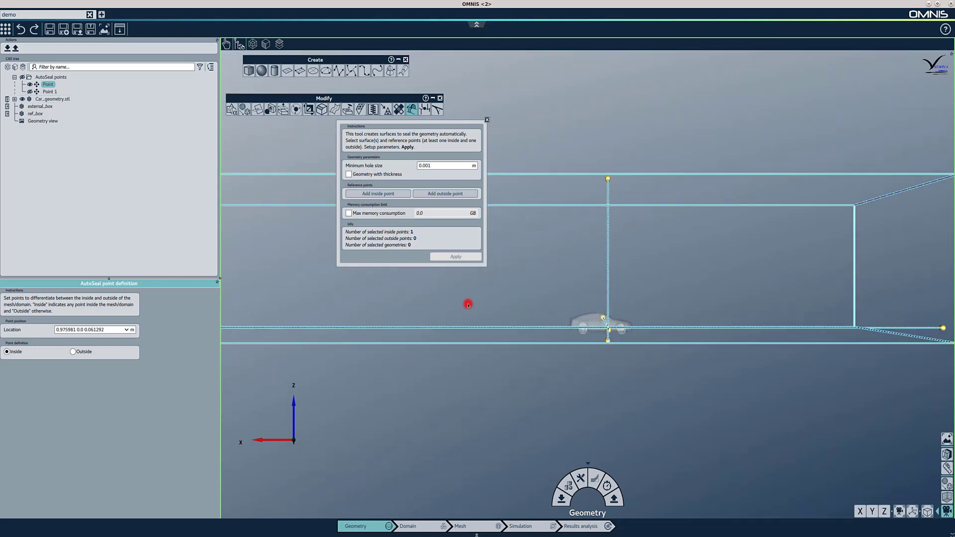
click(30, 85)
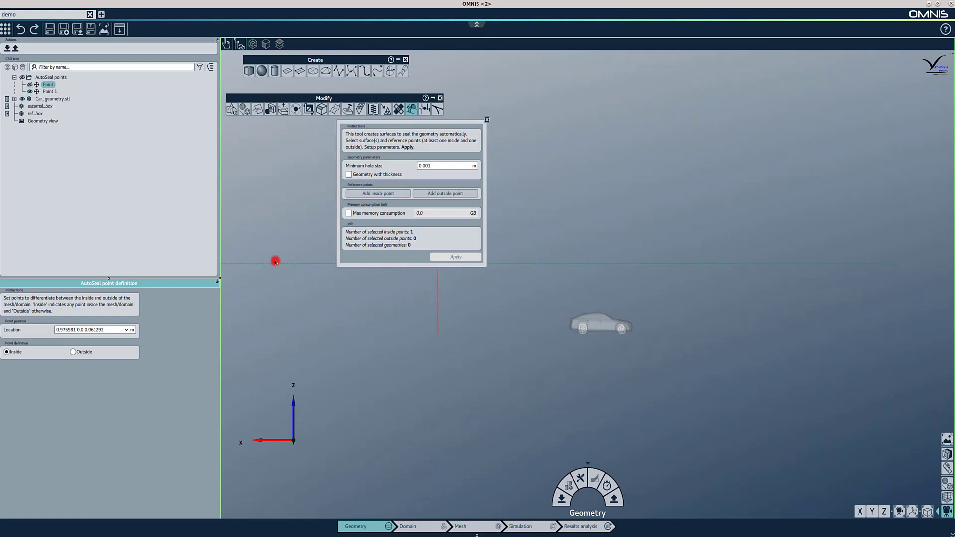
click(30, 92)
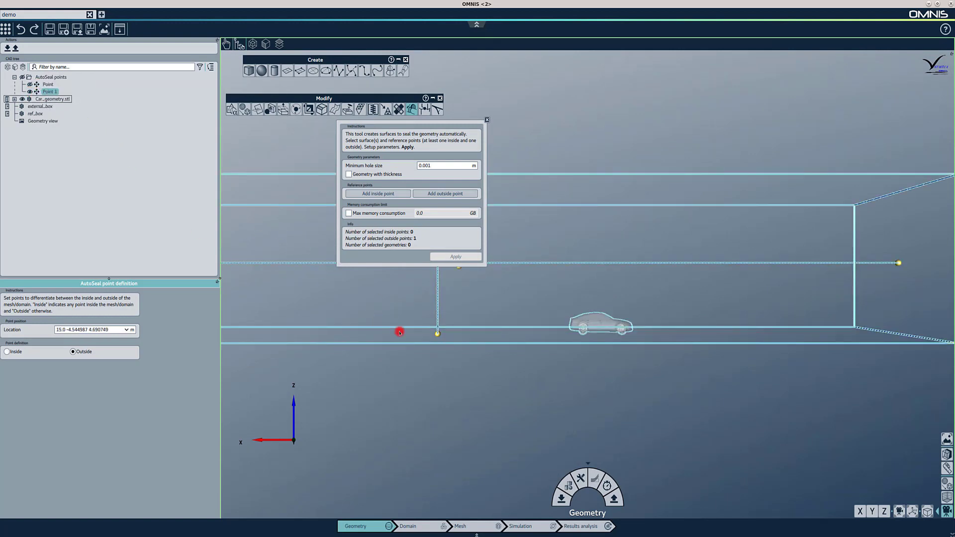
drag(438, 335, 535, 317)
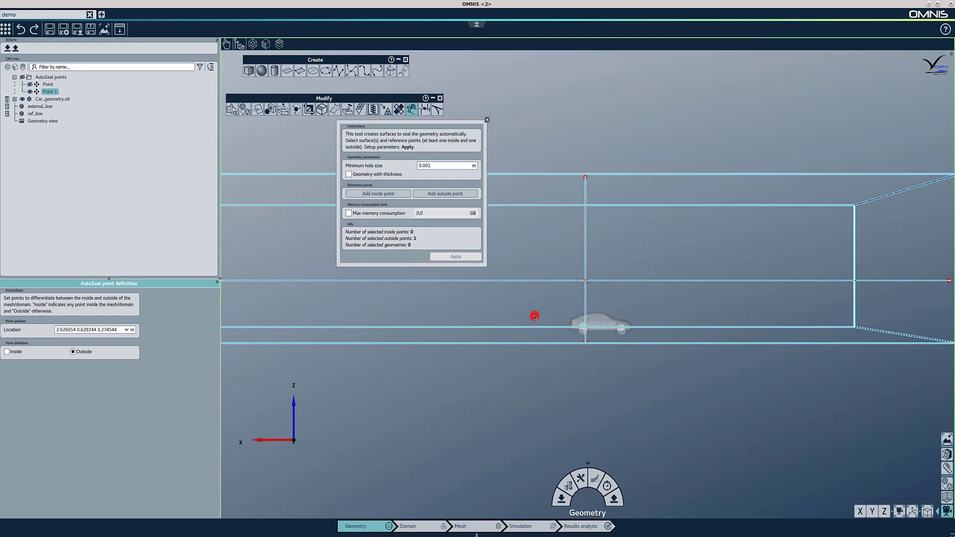
- Apply AutoSeal to the car geometry using both reference points, and dismiss the resulting message
click(453, 194)
click(52, 99)
ctrl+click(51, 85)
ctrl+click(50, 91)
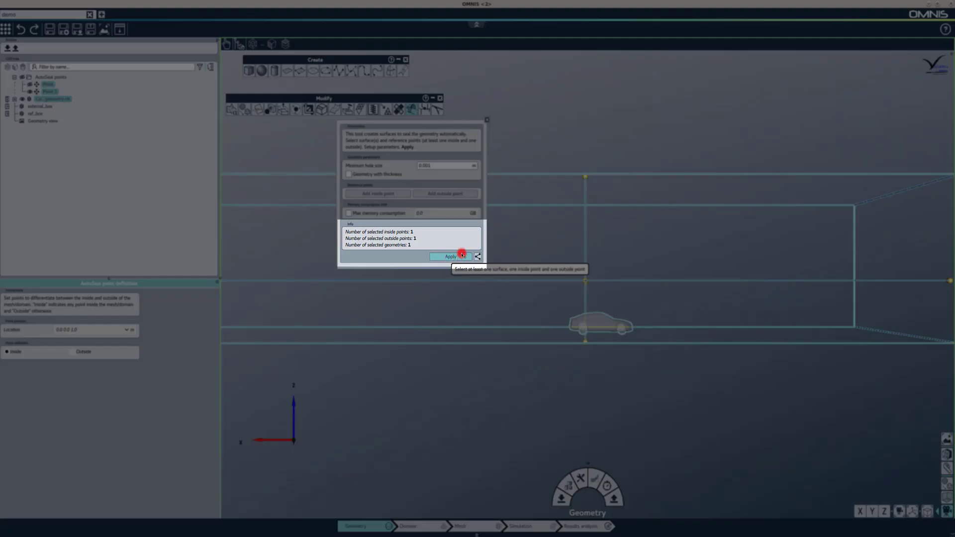
click(461, 255)
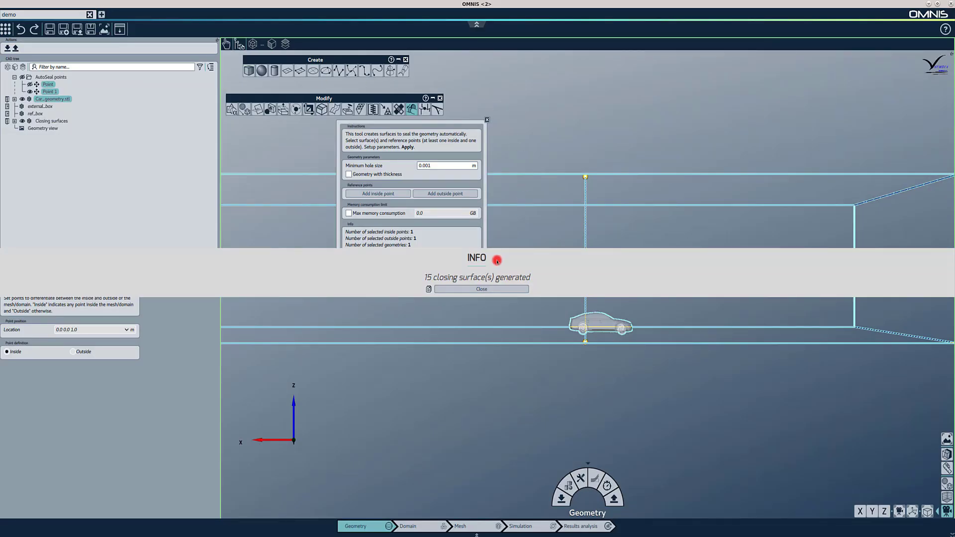
click(456, 288)
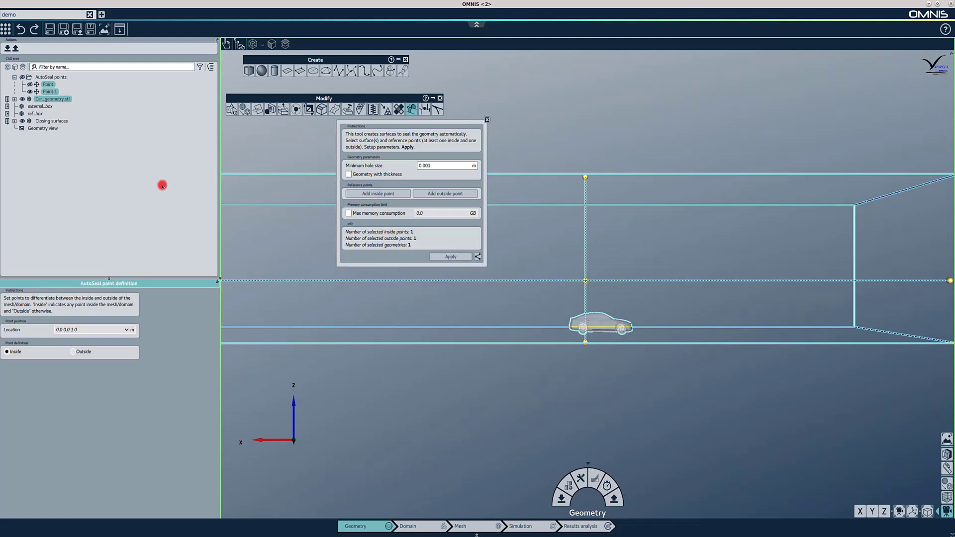
- Highlight the closing surfaces, close the AutoSeal tool, and examine the surfaces around the car's front end
click(55, 121)
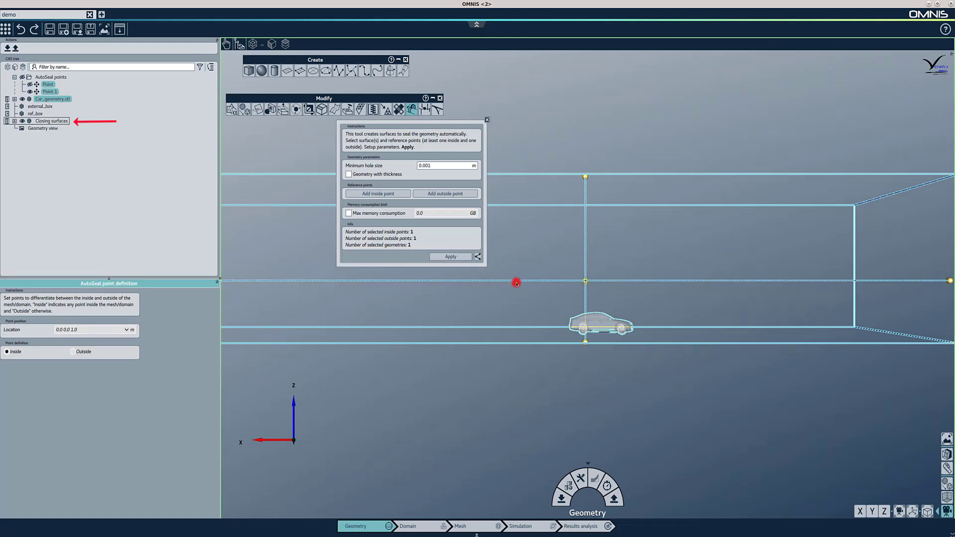
drag(546, 299, 663, 347)
middle_drag(656, 346, 325, 108)
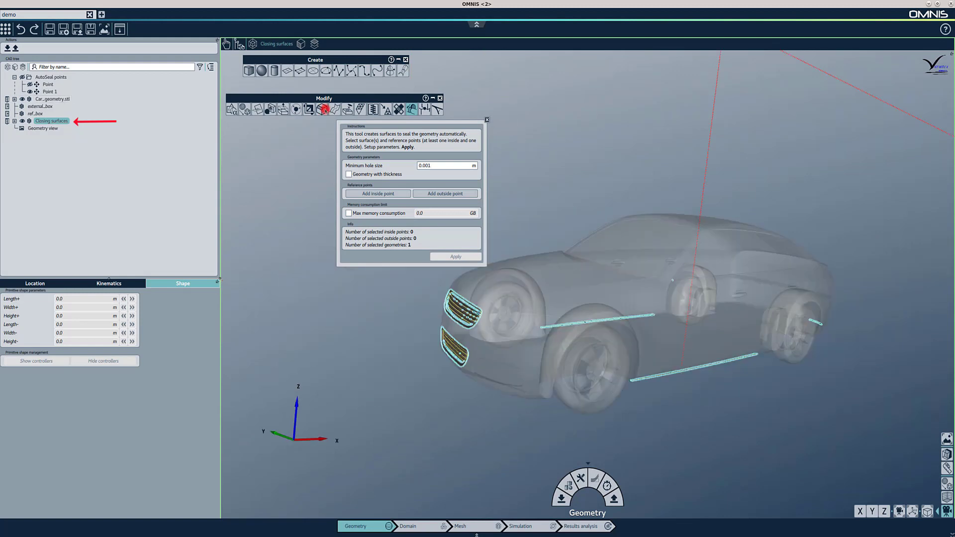
click(487, 120)
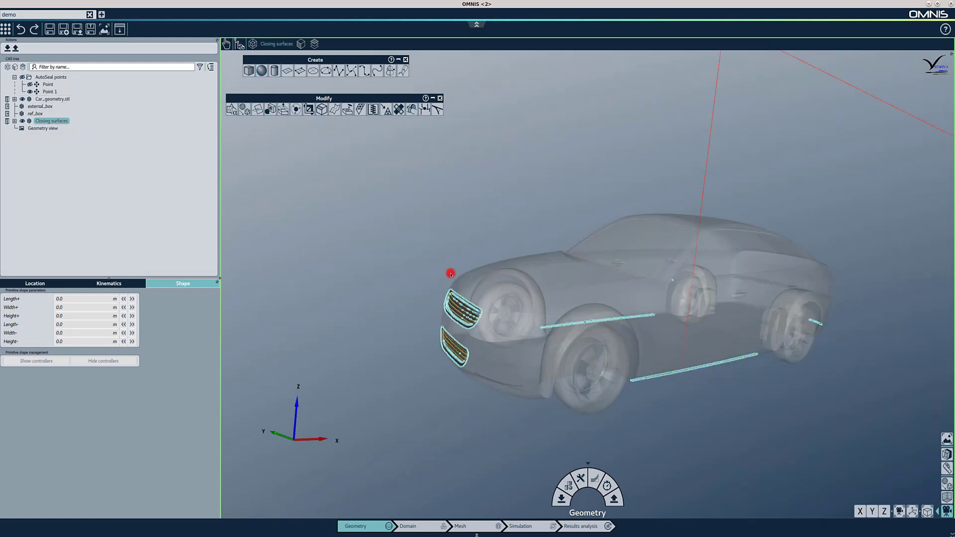
drag(426, 269, 487, 392)
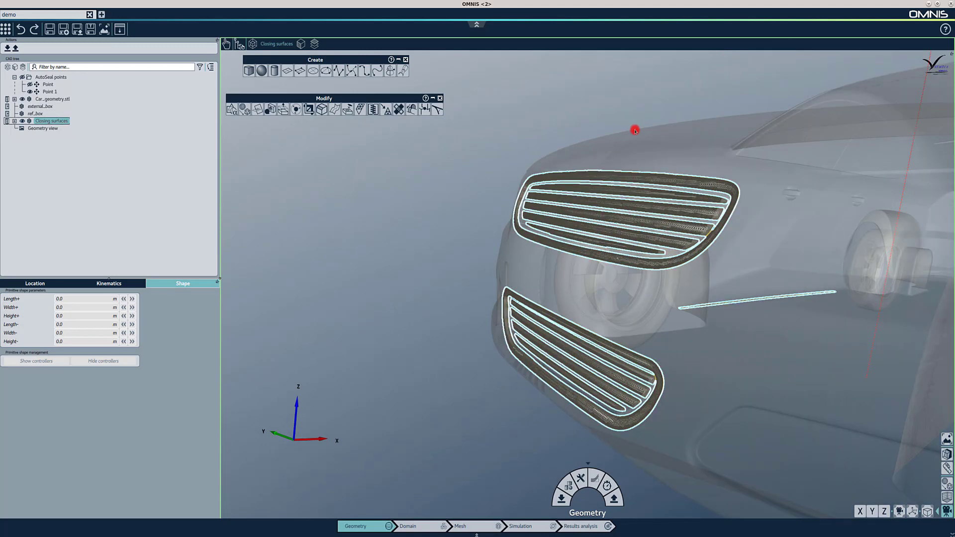
click(756, 287)
drag(635, 130, 756, 285)
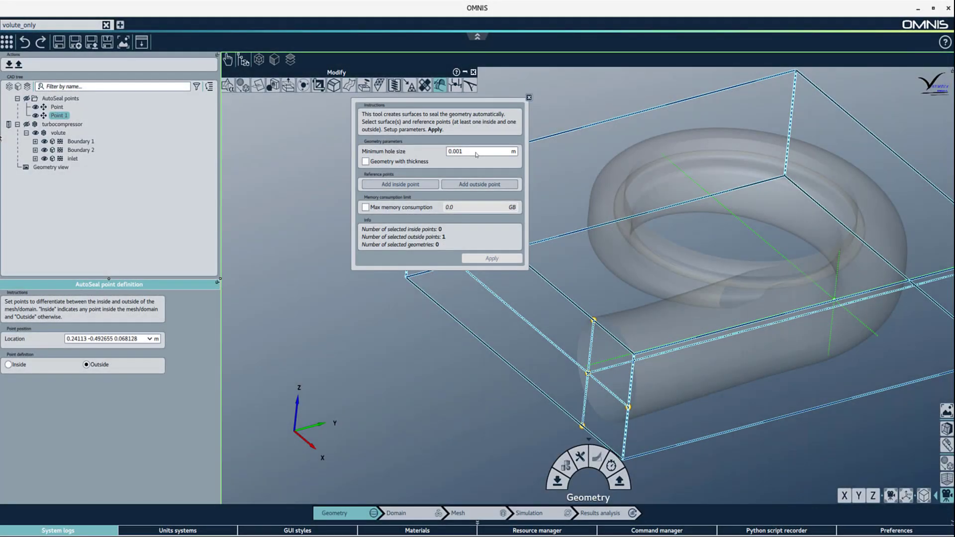
- In the volute project, set the minimum hole size to 0.01 m and apply AutoSeal to the volute with both reference points
double_click(476, 153)
text(0.01)
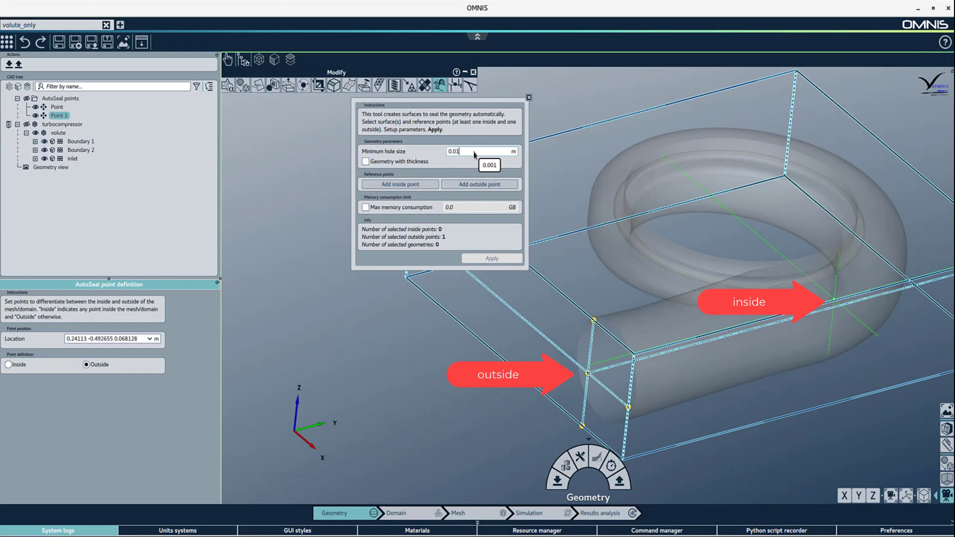
ctrl+click(58, 108)
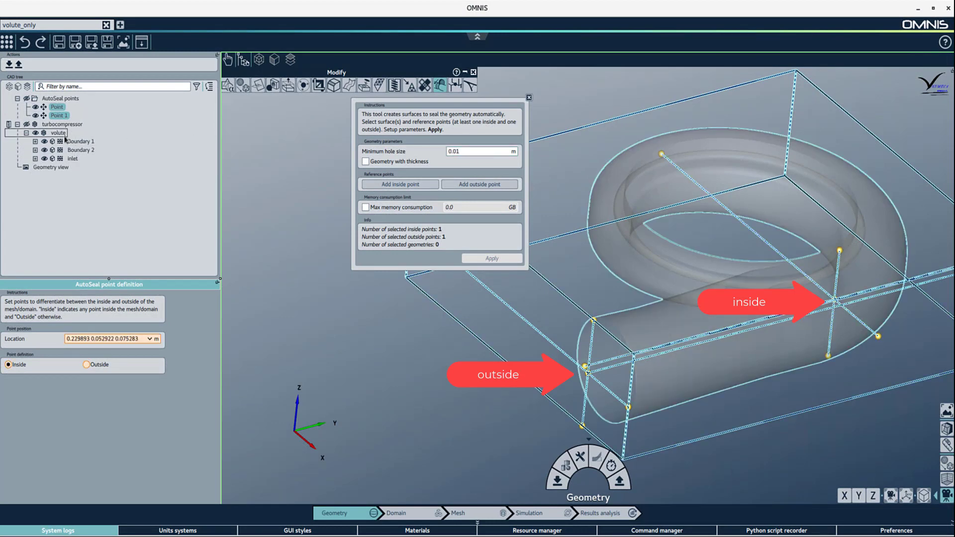
ctrl+click(61, 133)
click(486, 258)
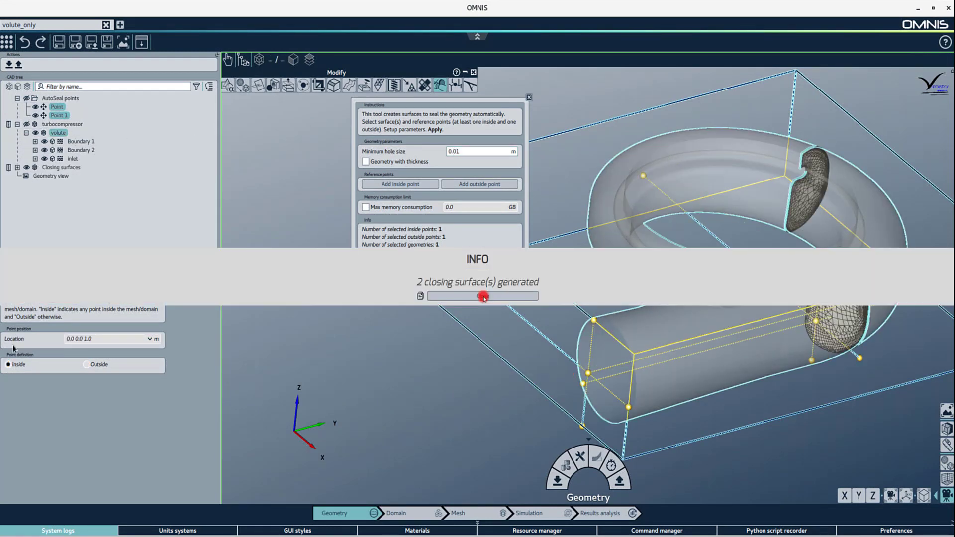
click(483, 297)
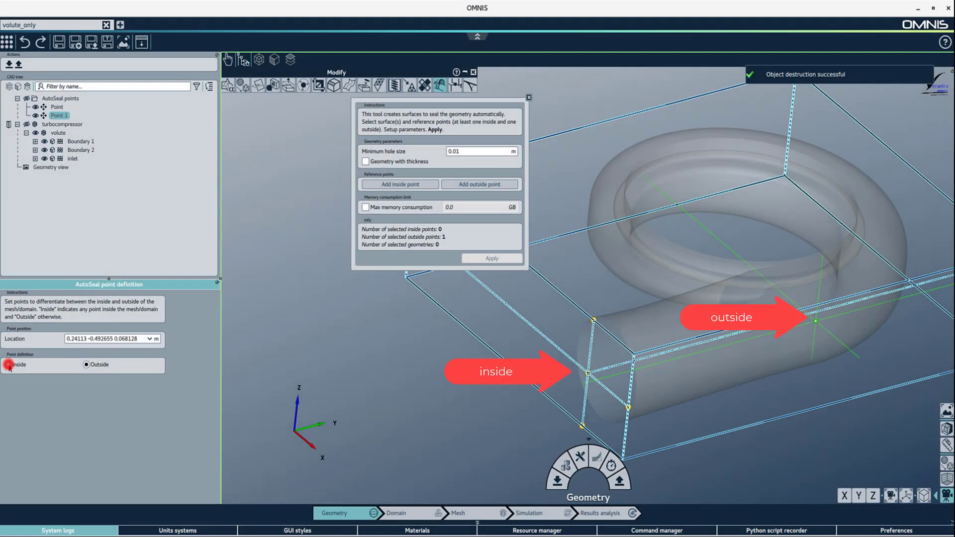
- Swap the reference point definitions, making Point 1 inside and Point outside, and apply AutoSeal to the volute with both points
click(9, 365)
click(57, 106)
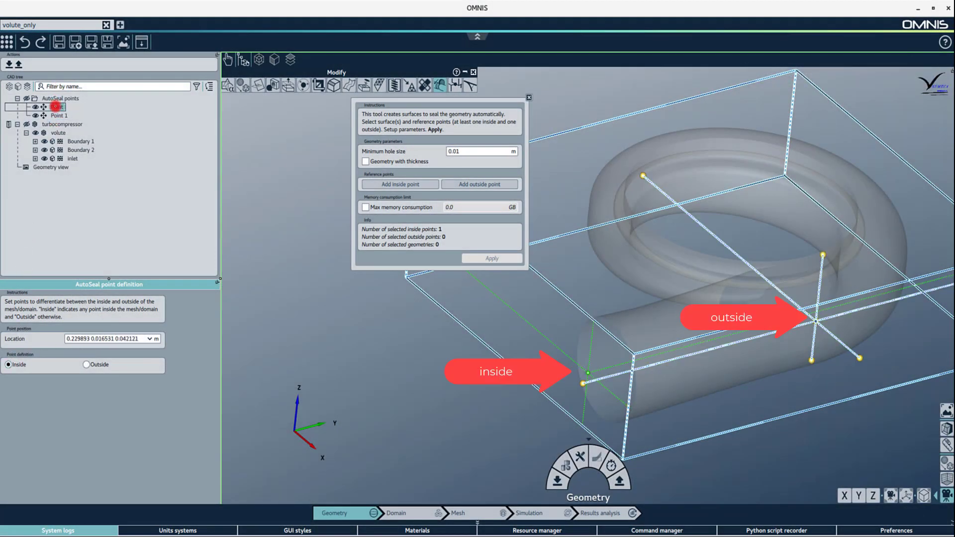
click(86, 365)
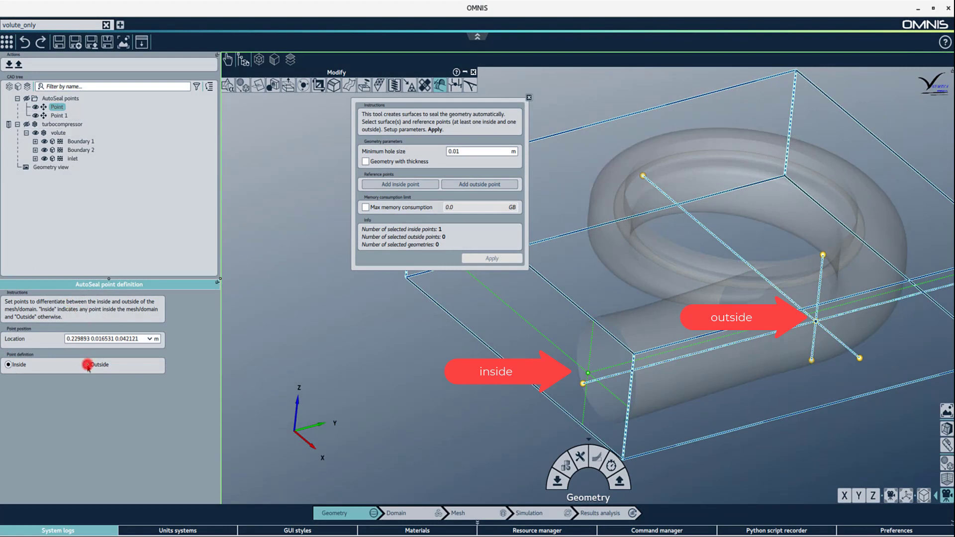
click(62, 115)
ctrl+click(58, 133)
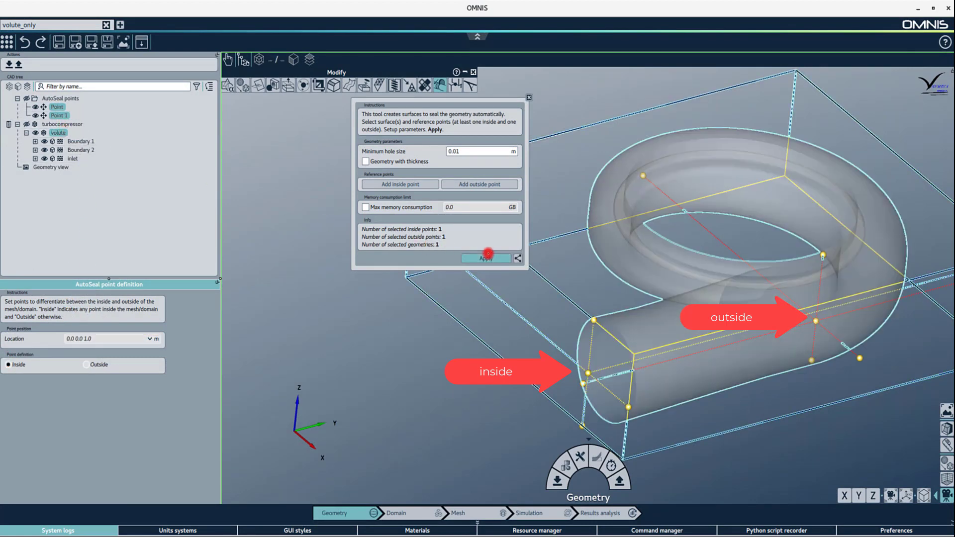
click(486, 257)
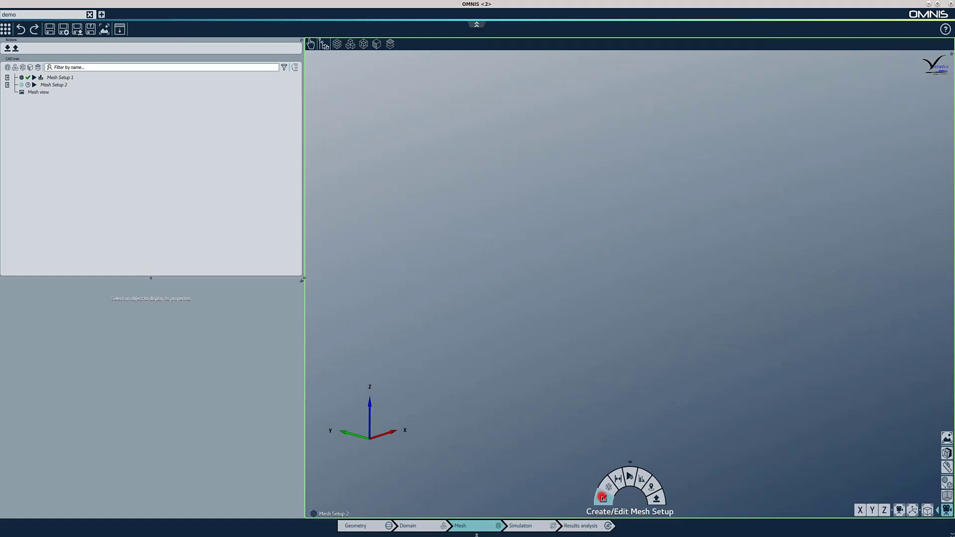
- Create a new mesh setup using the Hexpress mesher, add Domain 2 to it, and apply the setup
click(603, 499)
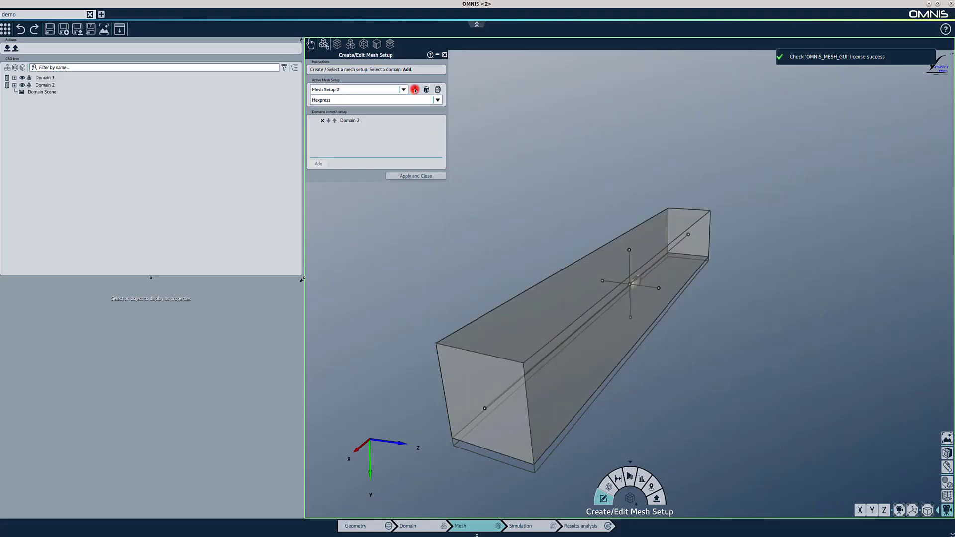
click(415, 89)
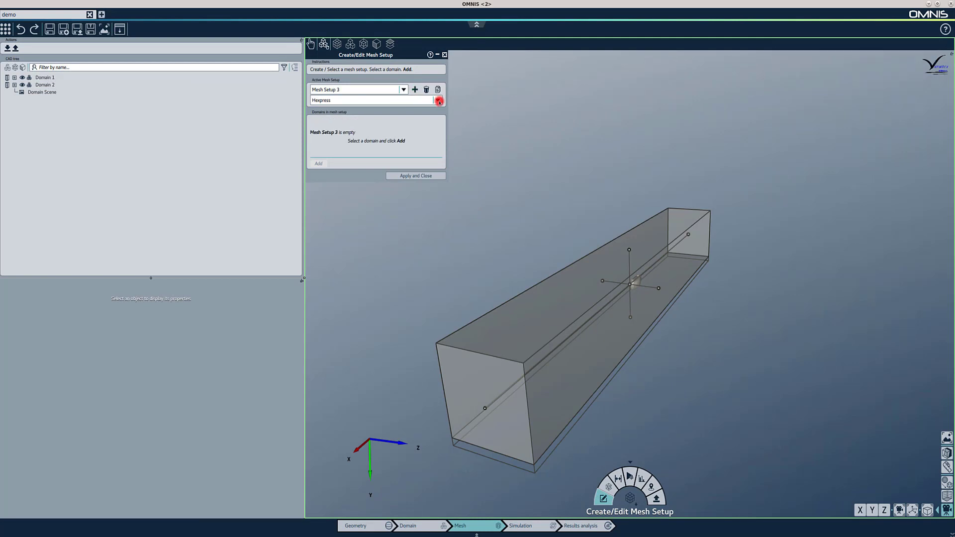
click(438, 100)
click(438, 100)
click(89, 84)
click(318, 163)
click(396, 175)
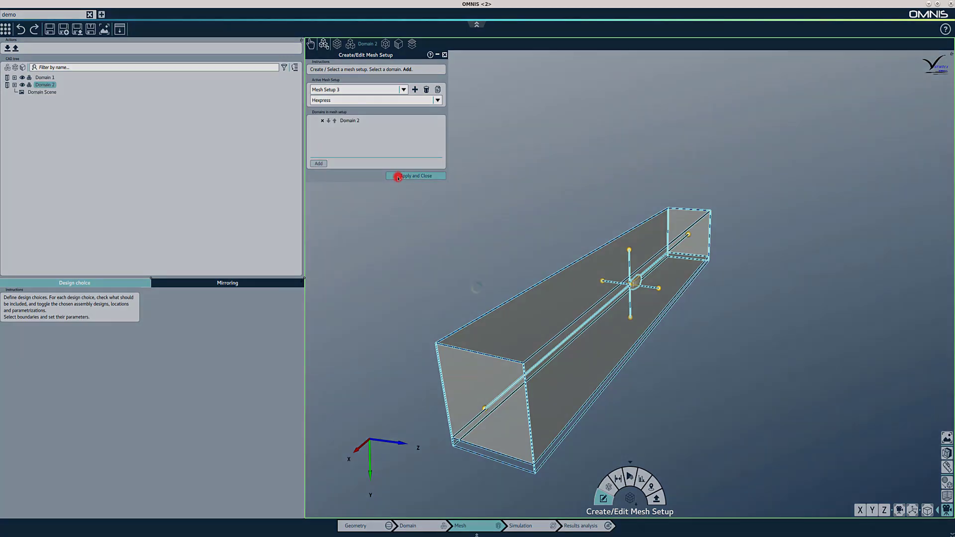
- Change the new mesh setup's Hexpress tool from volume-to-surface meshing to AutoSeal
click(49, 107)
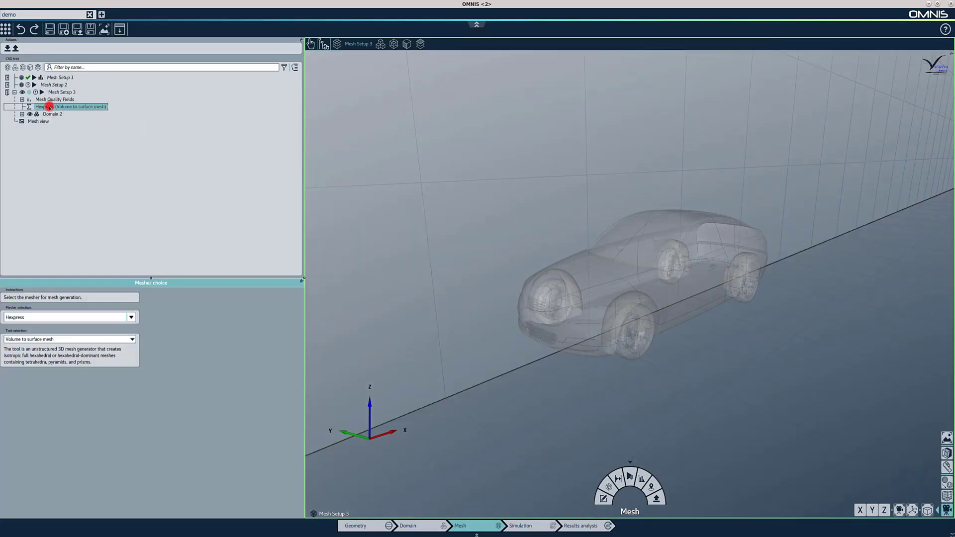
click(41, 341)
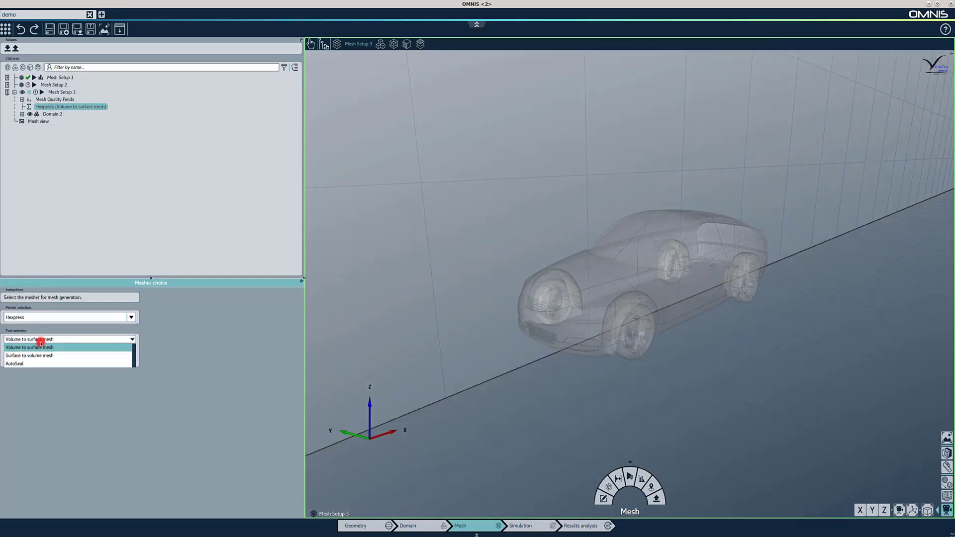
click(16, 363)
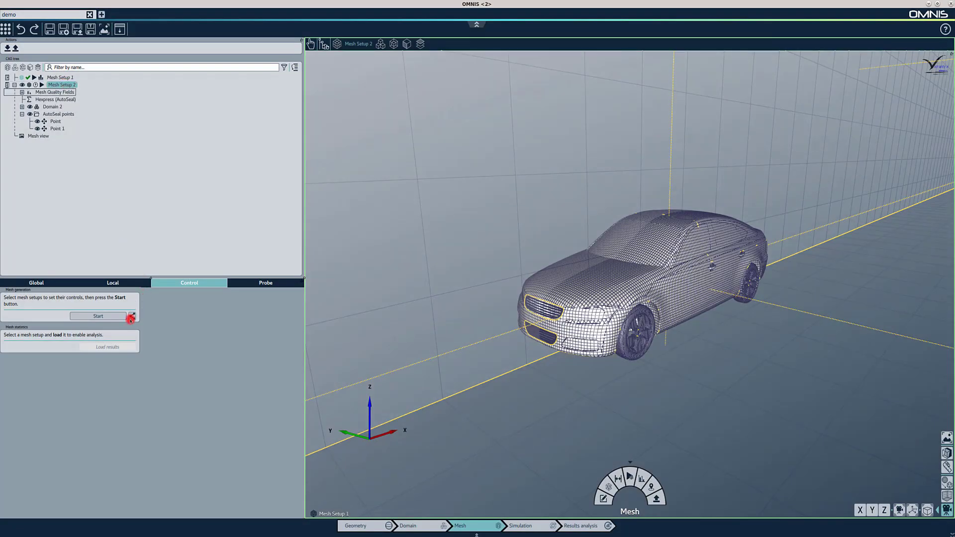
- Start AutoSeal for Mesh Setup 2 on the cluster in connected mode, and inspect the closing surfaces at the car's front grilles
click(131, 316)
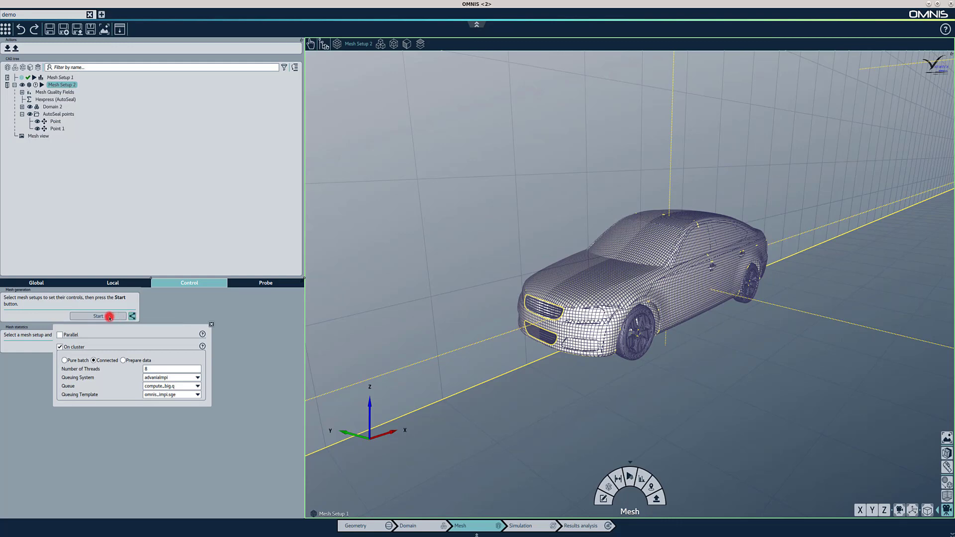
click(109, 317)
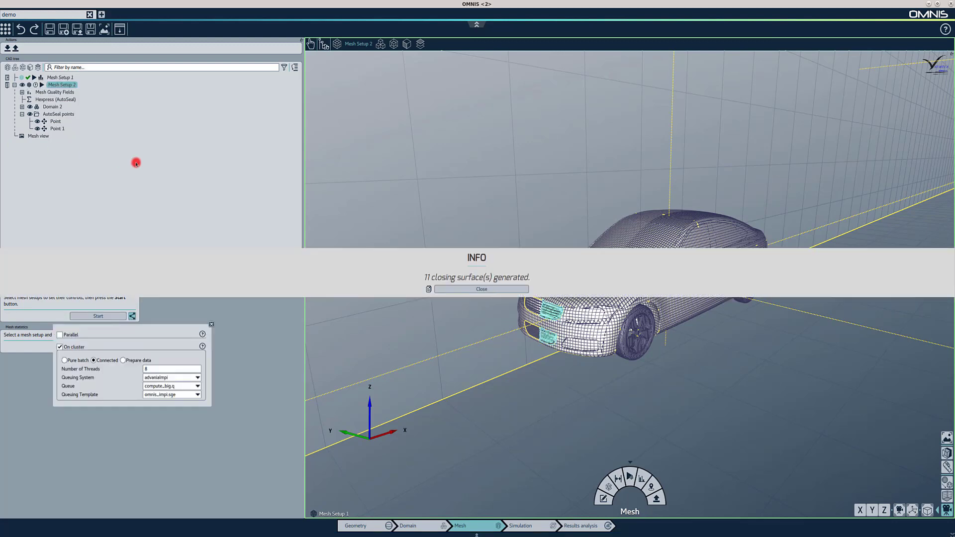
click(472, 289)
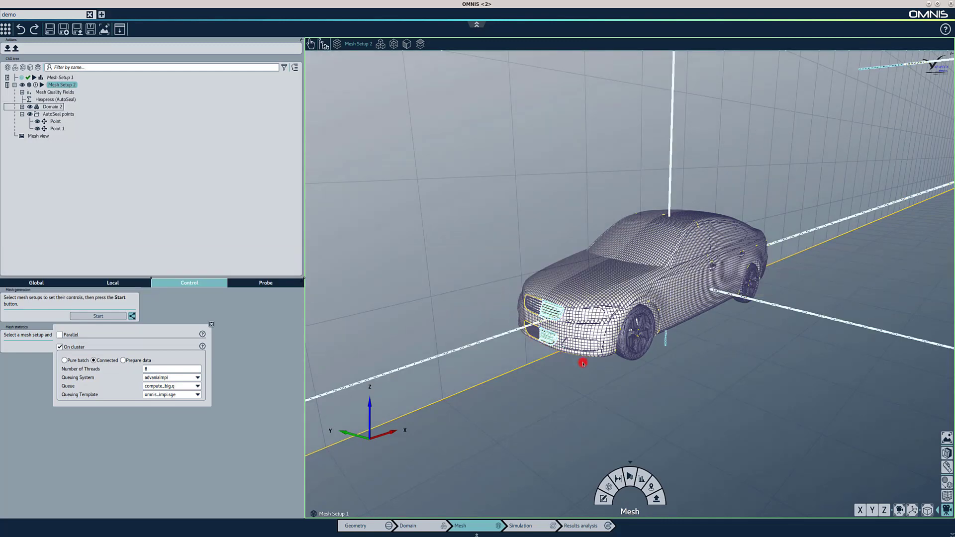
drag(506, 287, 583, 363)
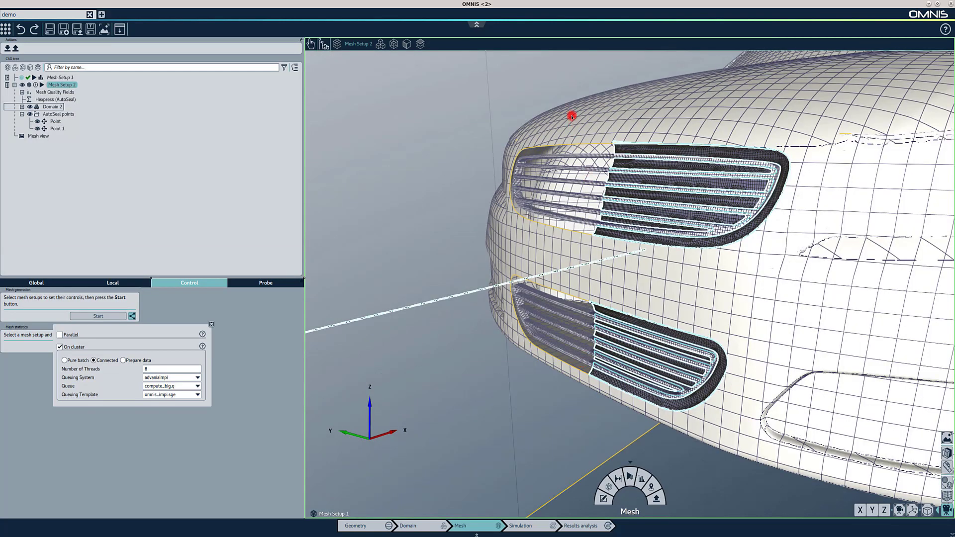
drag(573, 122, 797, 277)
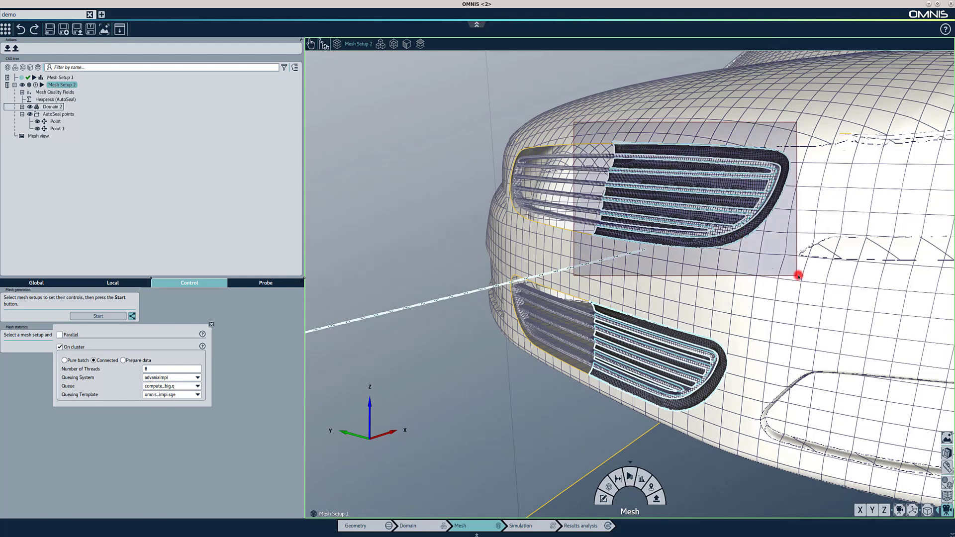